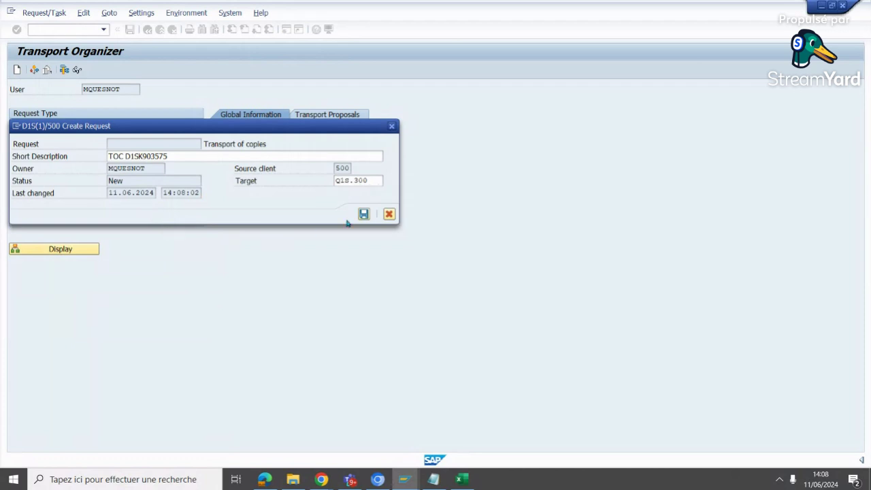
- Save the transport of copies targeting Q1S.300 and include the object list from request D1SK903575 in it
{"action": "left_click", "coordinate": [362, 213]}
{"action": "left_click", "coordinate": [119, 165]}
{"action": "left_click", "coordinate": [72, 72]}
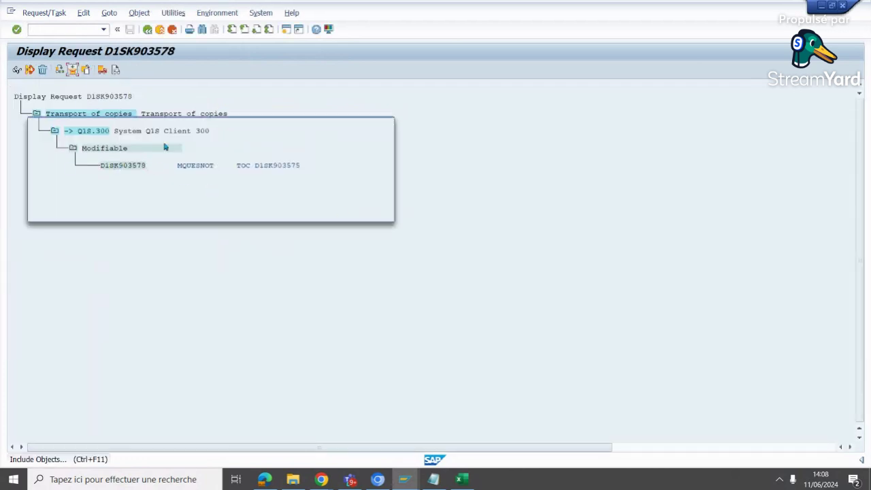
{"action": "type", "text": "D1SK903575"}
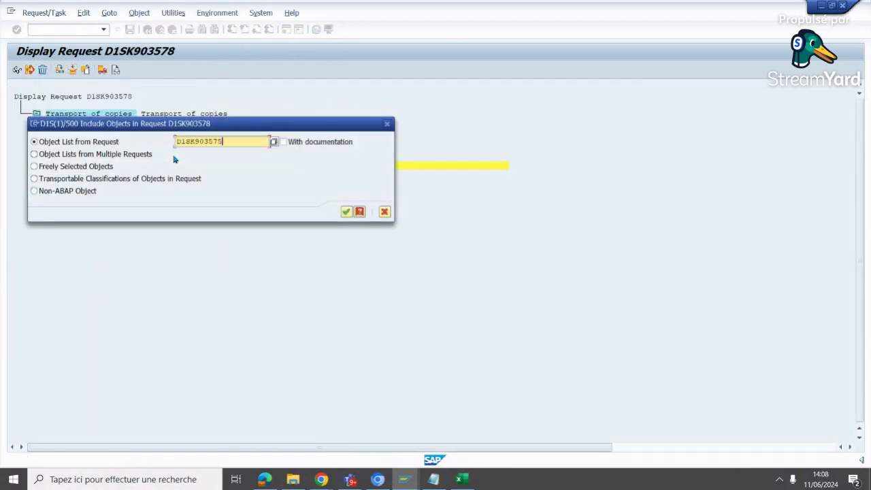
{"action": "left_click", "coordinate": [346, 212]}
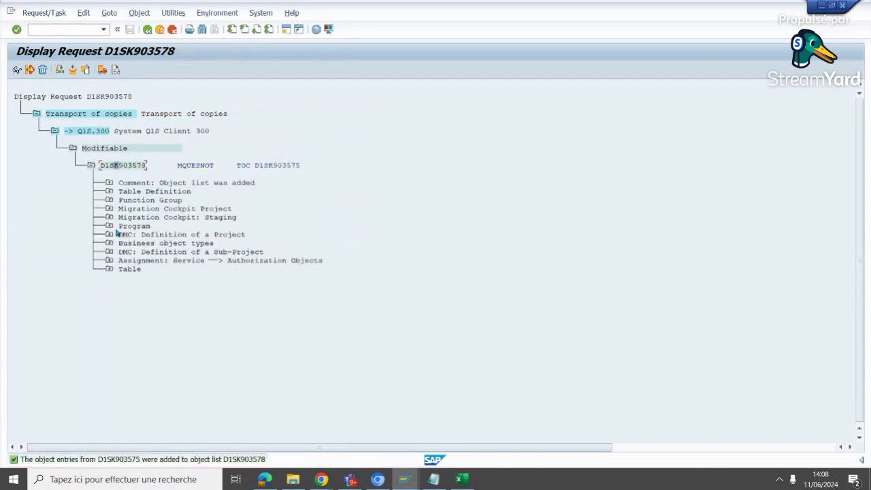
- Release the Q1S.300 transport of copies with its unlocked objects, refresh its transport log, and return to the Transport Organizer
{"action": "left_click", "coordinate": [102, 71]}
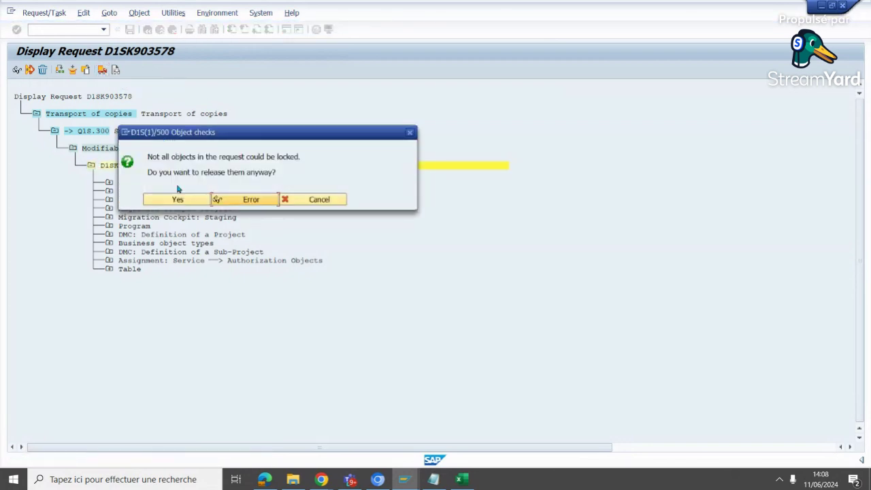
{"action": "left_click", "coordinate": [175, 202]}
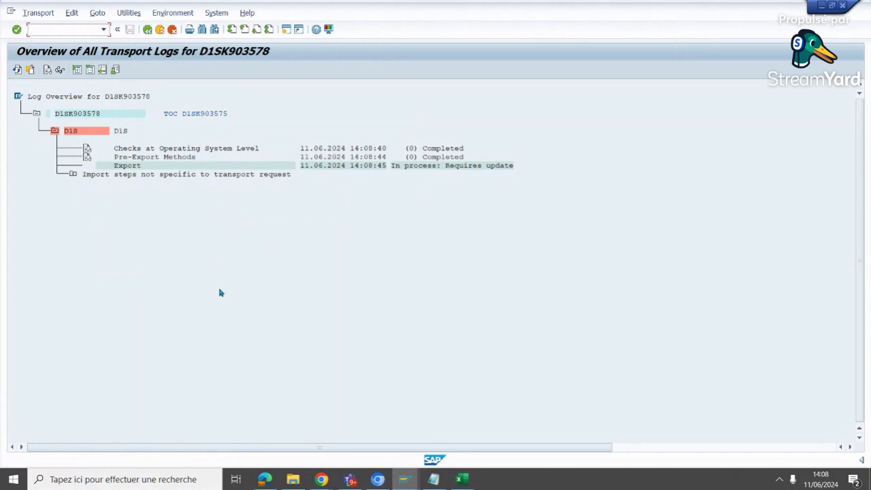
{"action": "left_click", "coordinate": [17, 70]}
{"action": "left_click", "coordinate": [17, 69]}
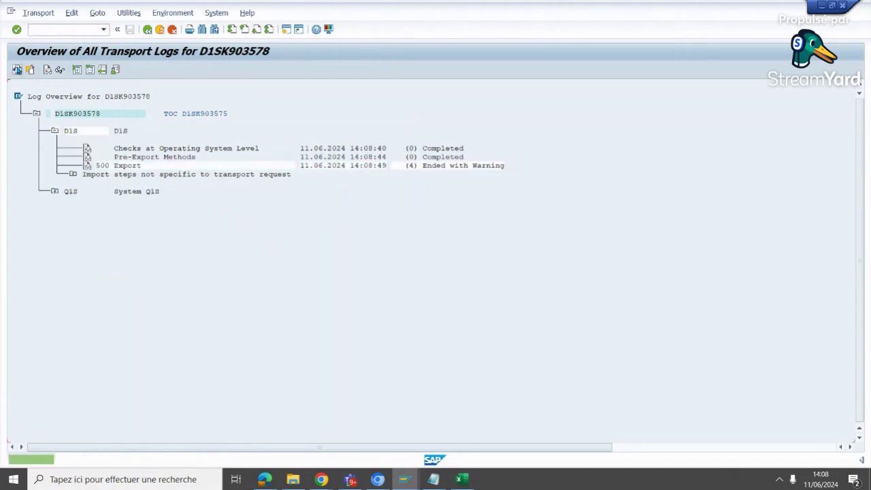
{"action": "left_click", "coordinate": [147, 29]}
{"action": "left_click", "coordinate": [147, 29]}
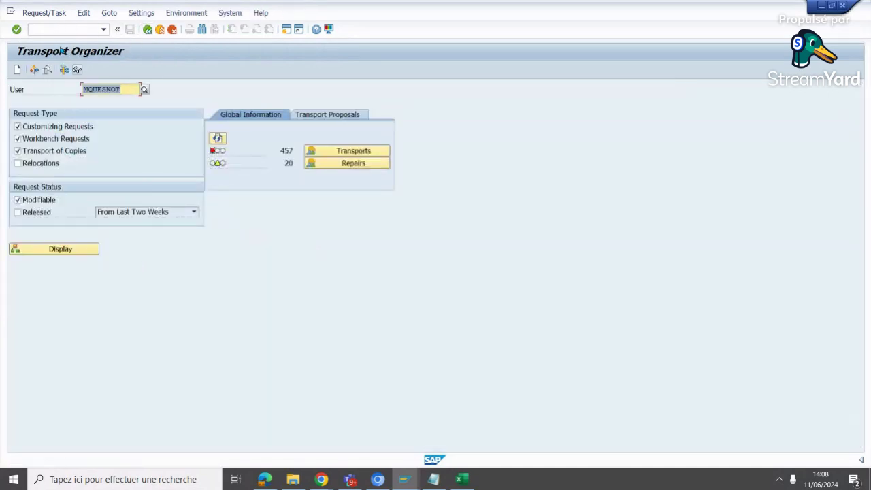
- Create a transport of copies request with short description TOC D1SK903575 and target D1S.510
{"action": "left_click", "coordinate": [48, 34]}
{"action": "type", "text": "/n"}
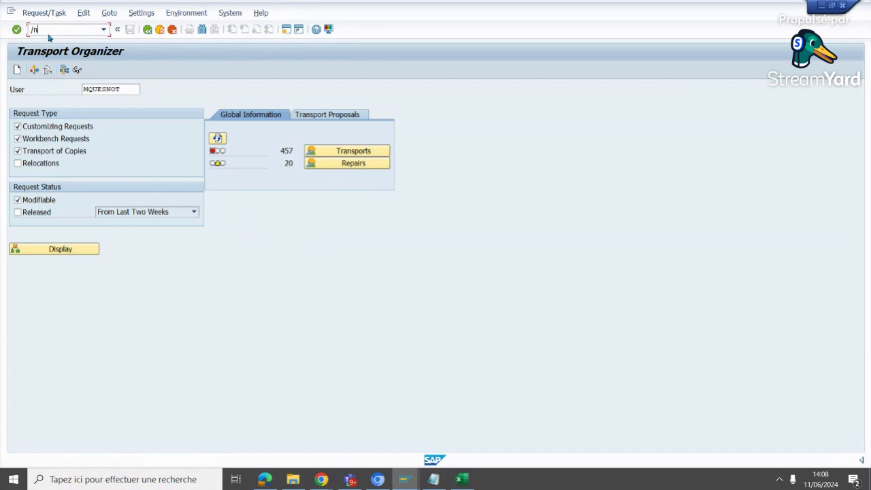
{"action": "left_click", "coordinate": [17, 69]}
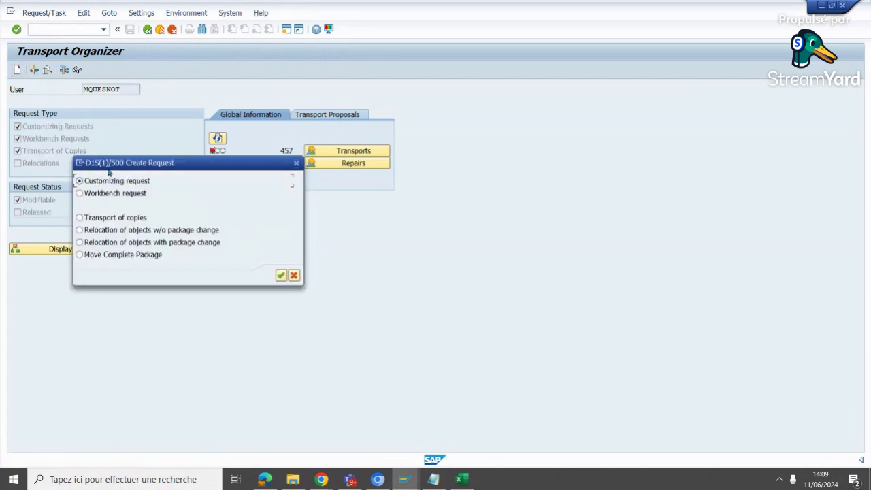
{"action": "left_click", "coordinate": [121, 219]}
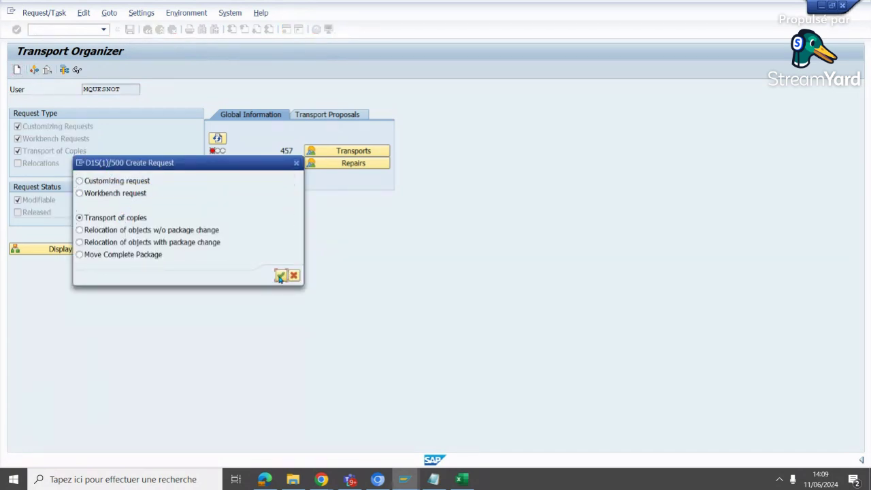
{"action": "left_click", "coordinate": [280, 275]}
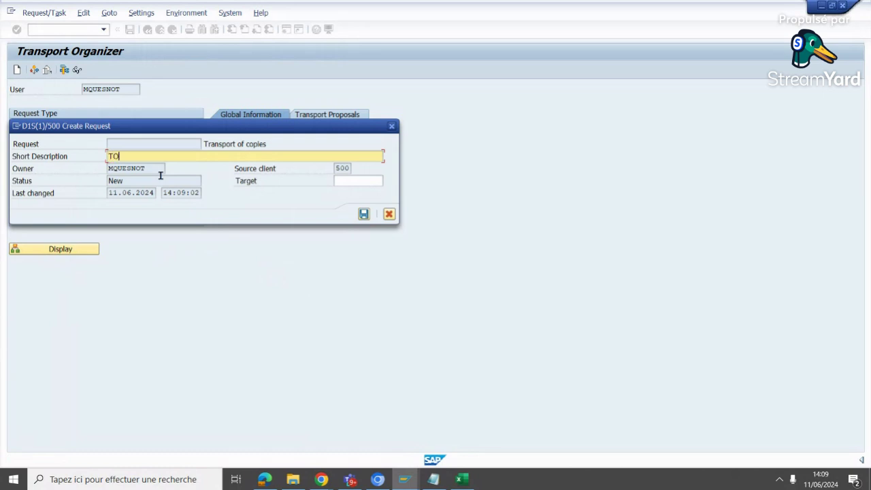
{"action": "type", "text": "TOC"}
{"action": "type", "text": "D1SK903575"}
{"action": "left_click", "coordinate": [370, 180]}
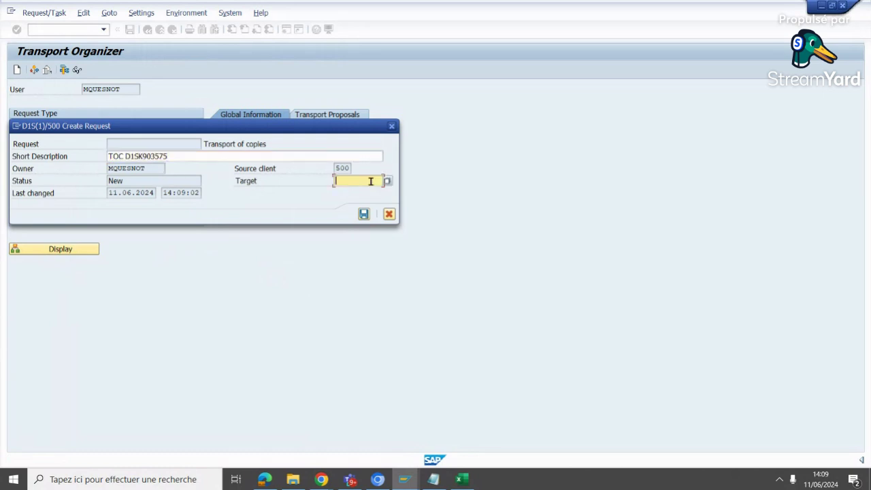
{"action": "left_click", "coordinate": [376, 214]}
{"action": "left_click", "coordinate": [365, 214]}
- Include the object list from request D1SK903575 in the D1S.510 transport of copies
{"action": "left_click", "coordinate": [123, 167]}
{"action": "left_click", "coordinate": [73, 69]}
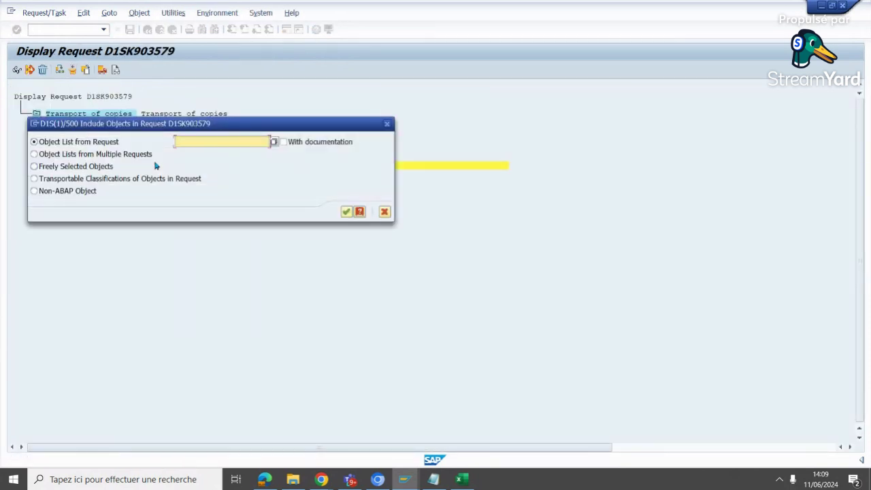
{"action": "type", "text": "D1SK903575"}
{"action": "left_click", "coordinate": [345, 212]}
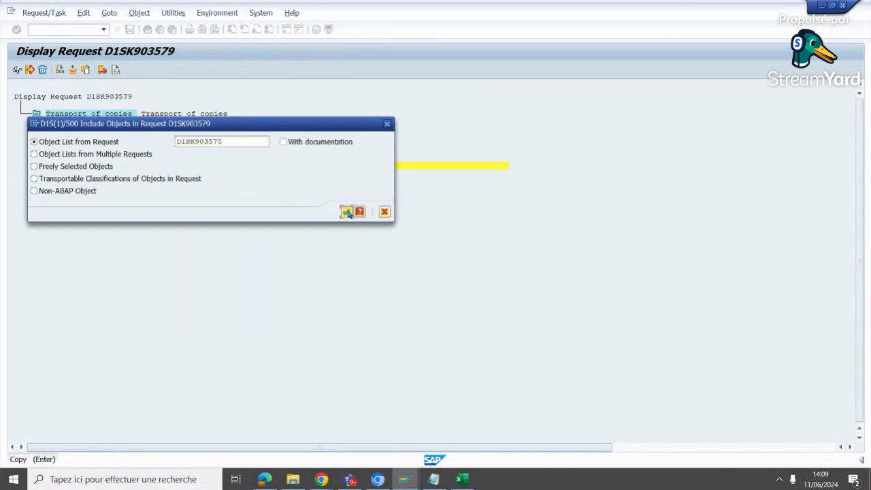
- Release the D1S.510 transport of copies with its unlocked objects, refresh its log, and return to the Transport Organizer
{"action": "left_click", "coordinate": [103, 70]}
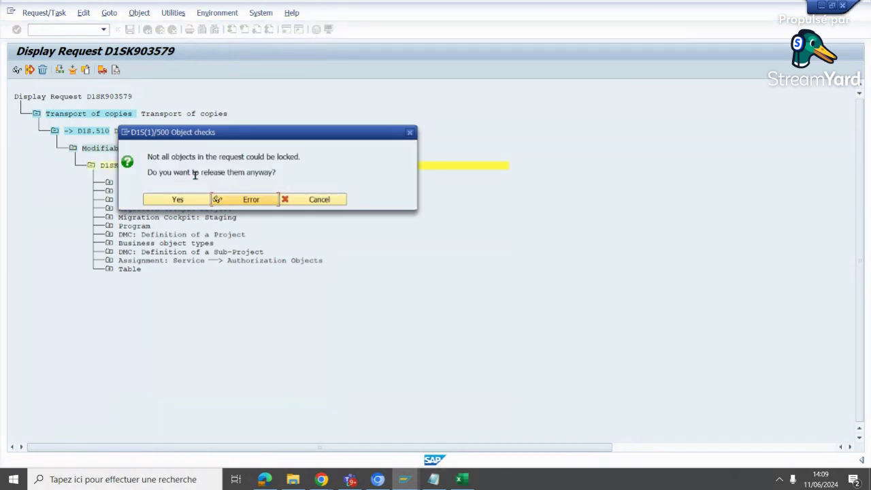
{"action": "left_click", "coordinate": [188, 200]}
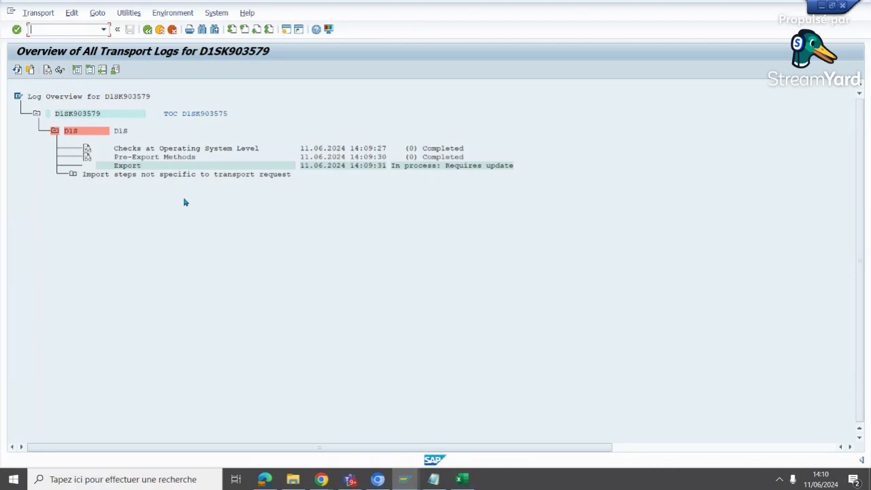
{"action": "left_click", "coordinate": [17, 69]}
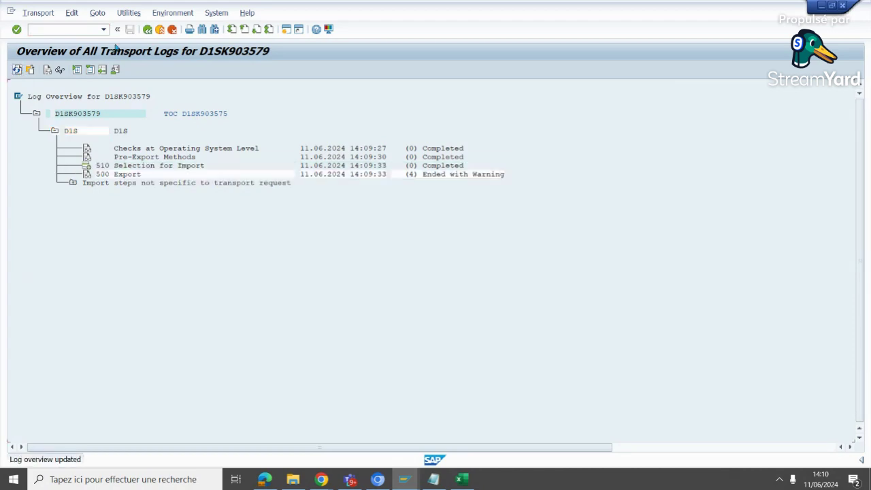
{"action": "left_click", "coordinate": [147, 30]}
{"action": "left_click", "coordinate": [147, 30]}
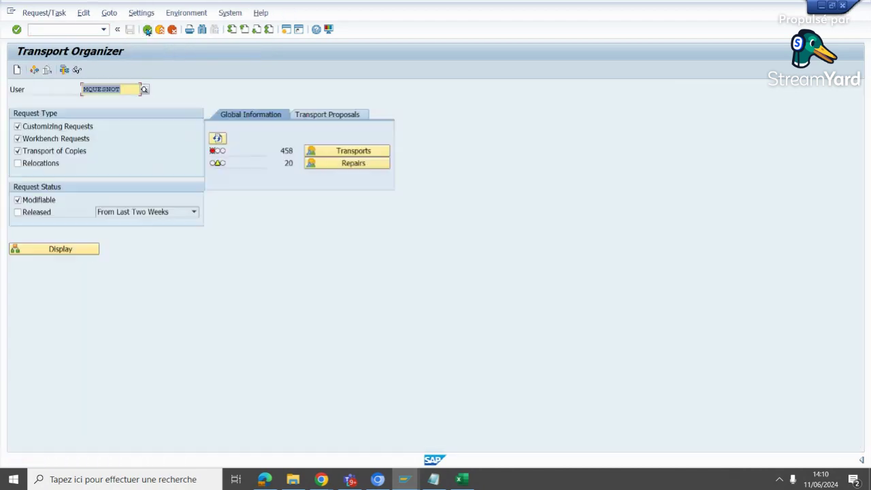
- Start transaction STMS and open the import queue of system D1S
{"action": "left_click", "coordinate": [147, 30]}
{"action": "type", "text": "stms"}
{"action": "key", "text": "Return"}
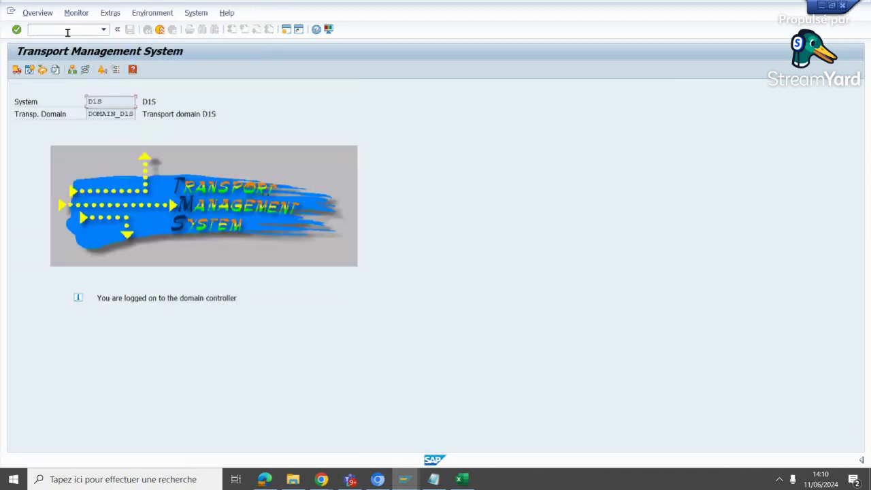
{"action": "left_click", "coordinate": [17, 69]}
{"action": "double_click", "coordinate": [25, 139]}
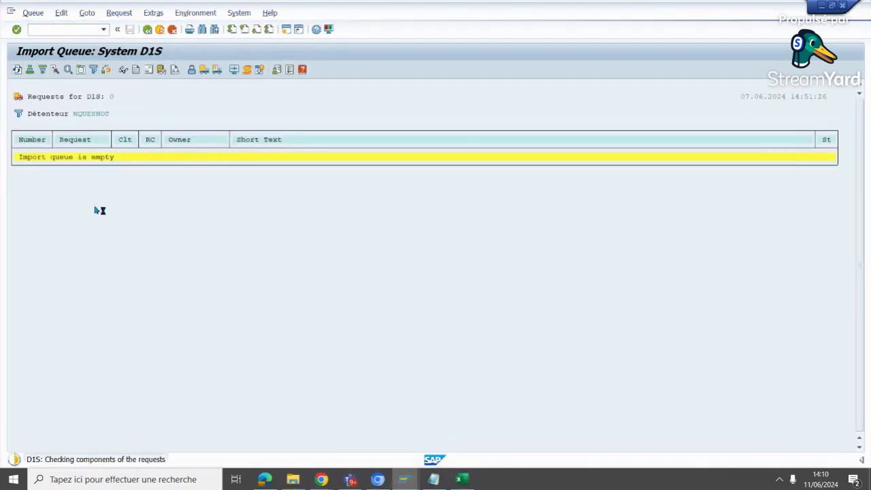
- Import request D1SK903579 into system D1S client 510 without extra import options, and refresh the queue
{"action": "left_click", "coordinate": [76, 158]}
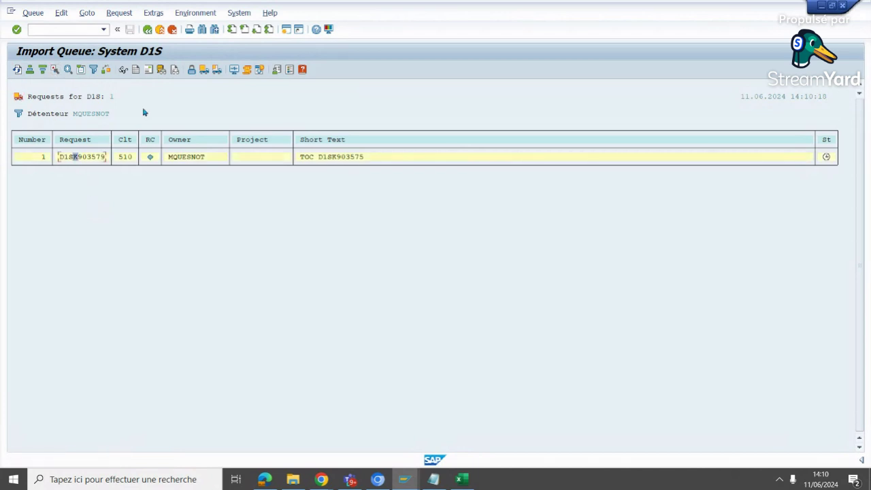
{"action": "left_click", "coordinate": [217, 69]}
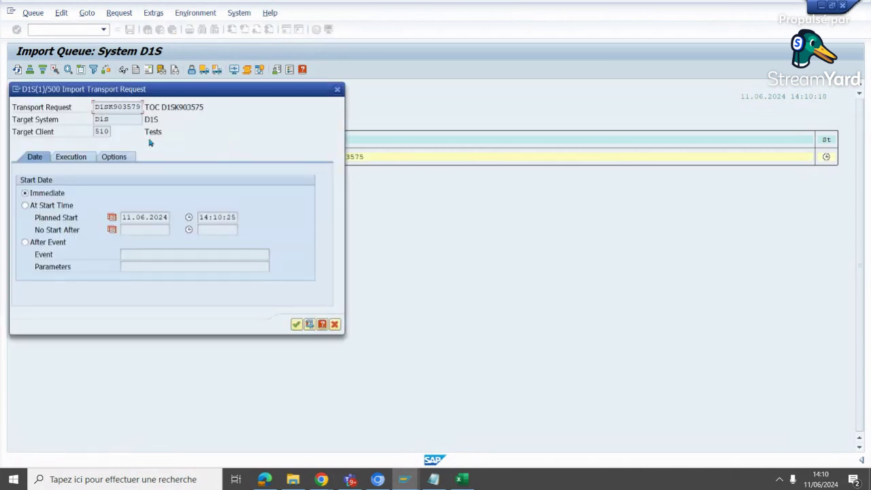
{"action": "left_click", "coordinate": [71, 157]}
{"action": "left_click", "coordinate": [103, 159]}
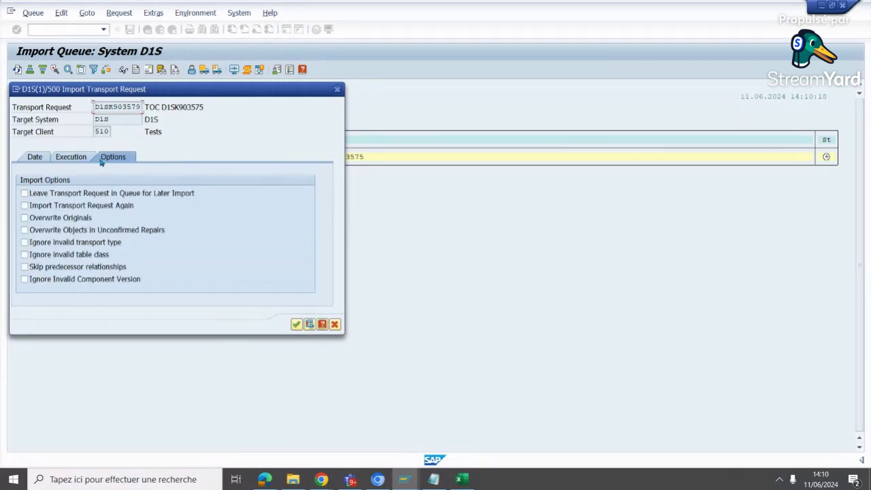
{"action": "left_click", "coordinate": [296, 324]}
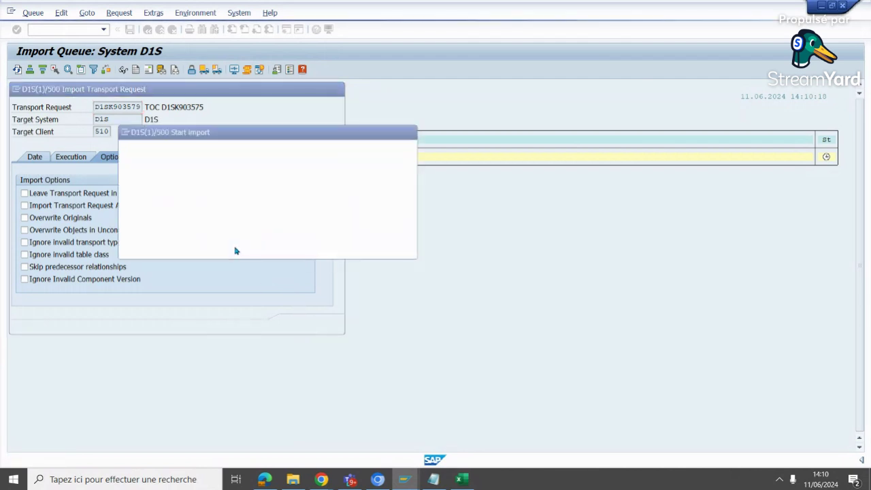
{"action": "left_click", "coordinate": [172, 250]}
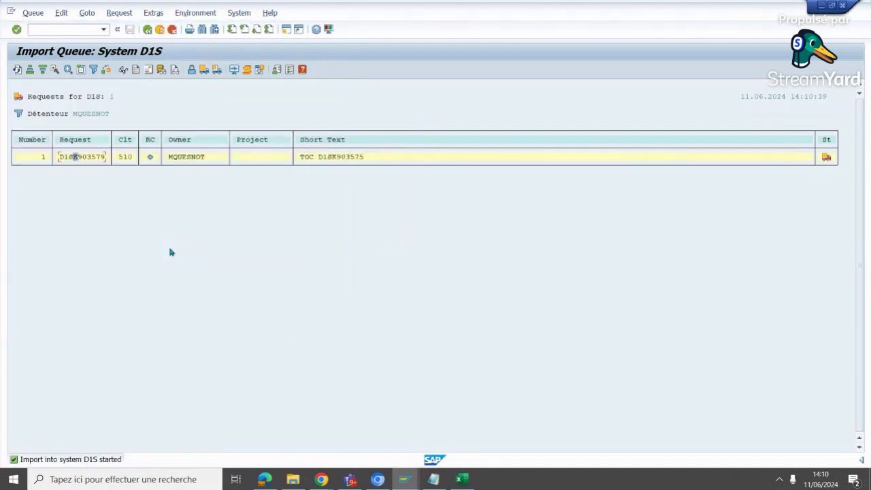
{"action": "left_click", "coordinate": [17, 70]}
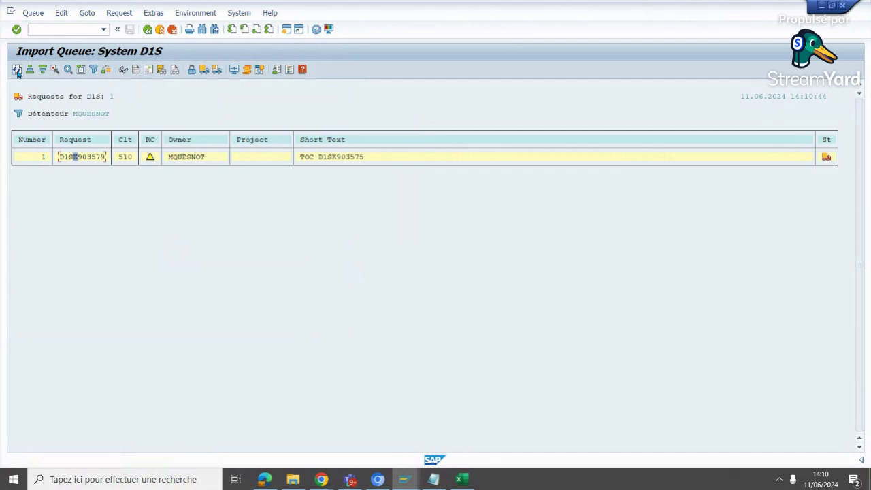
{"action": "left_click", "coordinate": [17, 70]}
- Return to the import overview, open the import queue of system Q1S, and refresh it
{"action": "left_click", "coordinate": [146, 30]}
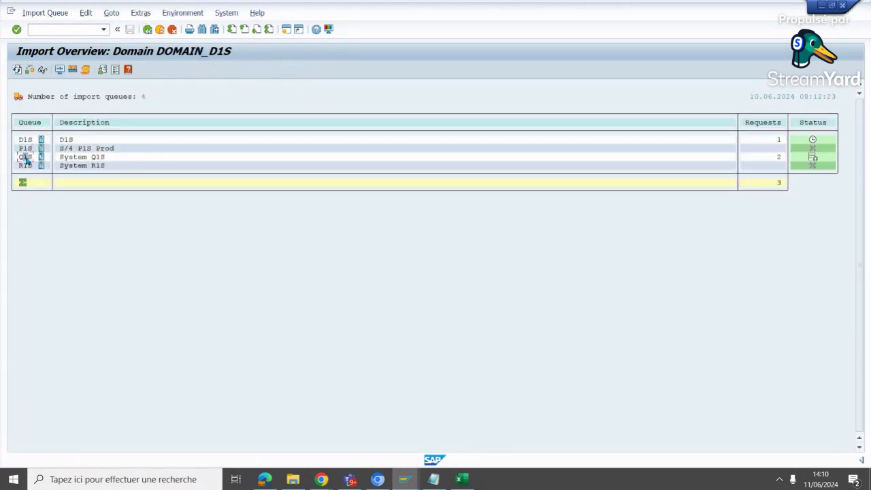
{"action": "double_click", "coordinate": [28, 161]}
{"action": "left_click", "coordinate": [18, 70]}
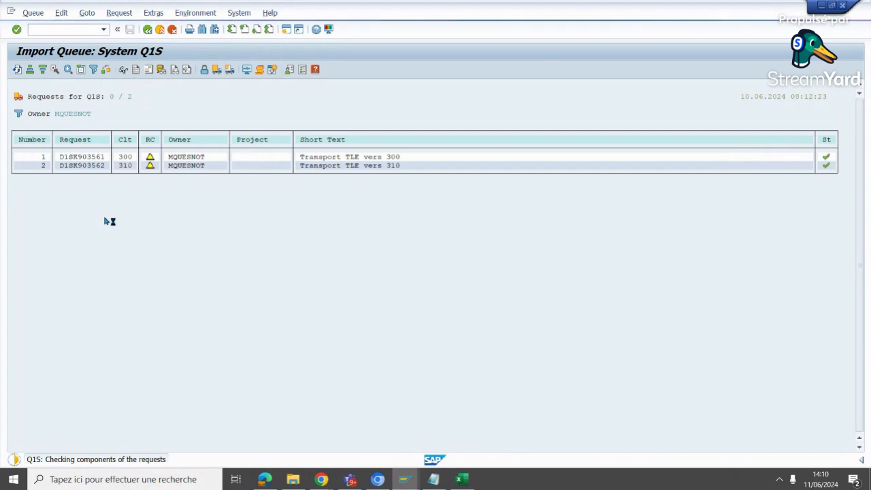
- Start the asynchronous import of request D1SK903578 into system Q1S client 300
{"action": "left_click", "coordinate": [79, 175]}
{"action": "left_click", "coordinate": [56, 69]}
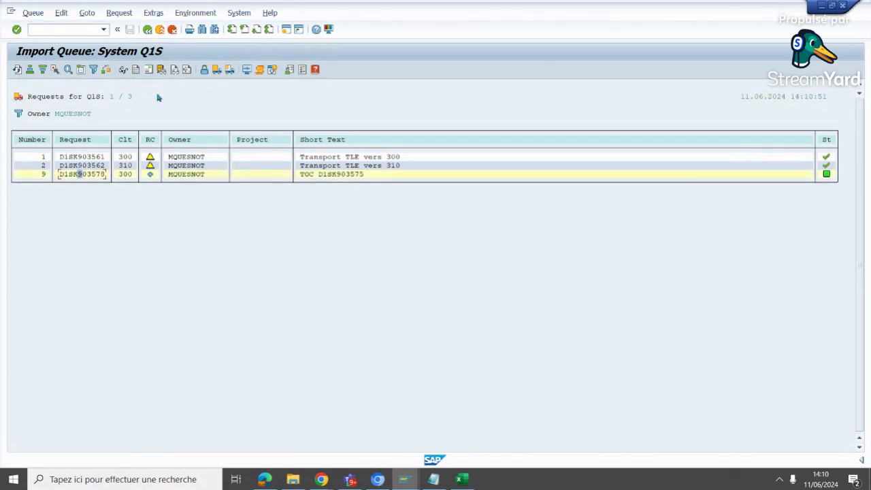
{"action": "left_click", "coordinate": [229, 70]}
{"action": "left_click", "coordinate": [75, 157]}
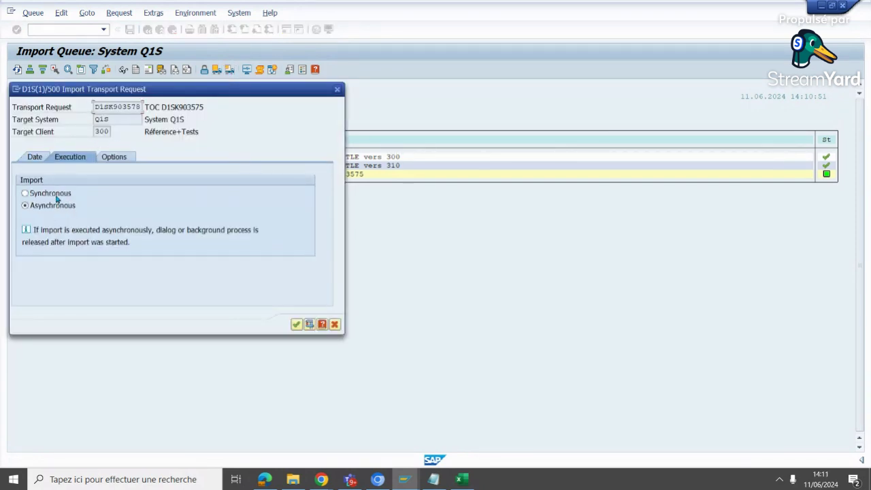
{"action": "left_click", "coordinate": [297, 325]}
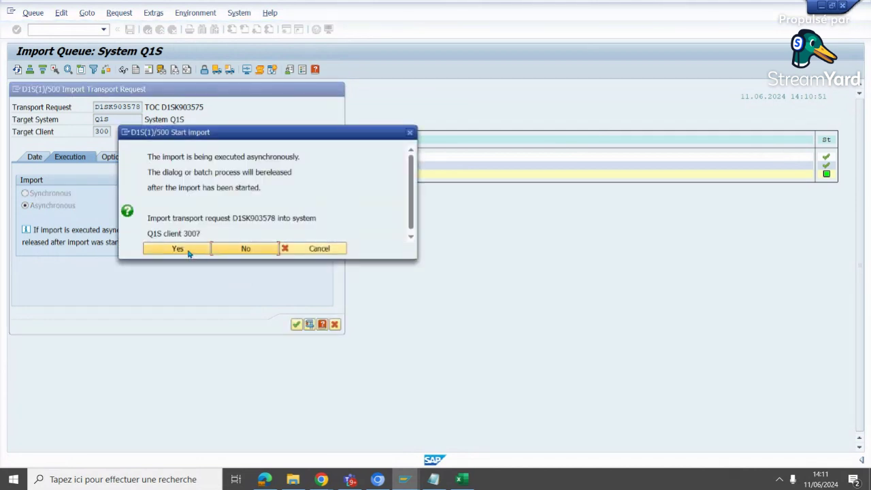
{"action": "left_click", "coordinate": [177, 249]}
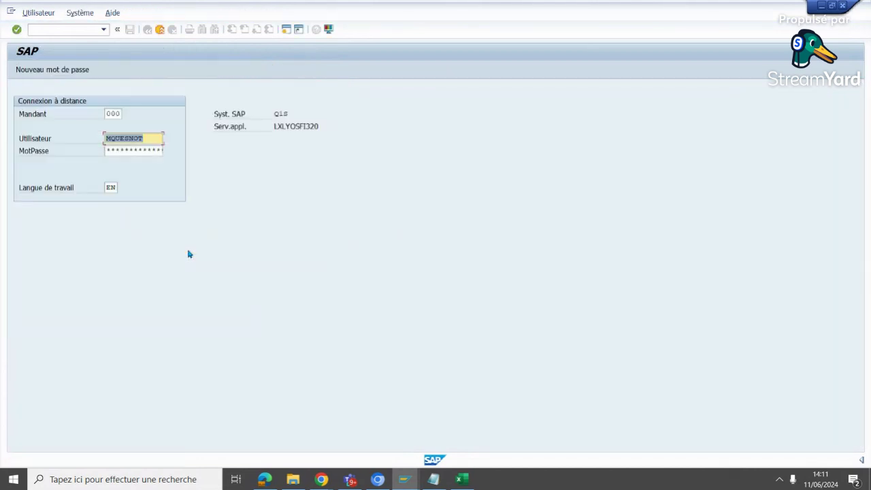
- Try to log on remotely to system Q1S with client 300, the user name, and the account password
{"action": "key", "text": "BackSpace"}
{"action": "type", "text": "mqu"}
{"action": "key", "text": "shift+Tab"}
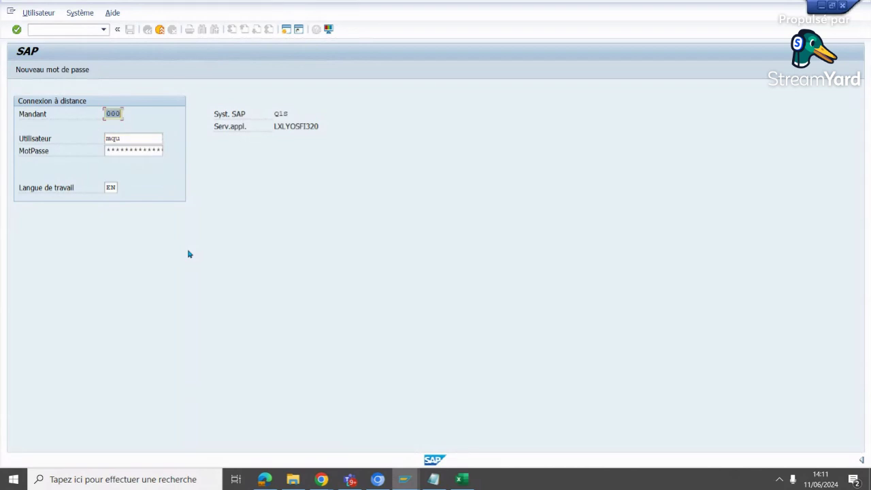
{"action": "type", "text": "300"}
{"action": "key", "text": "Tab"}
{"action": "key", "text": "Tab"}
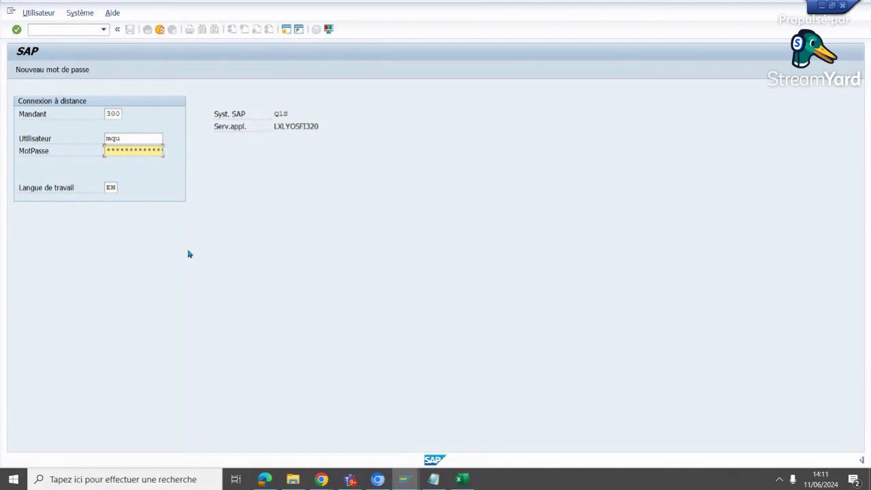
{"action": "key", "text": "shift+Tab"}
{"action": "key", "text": "Tab"}
{"action": "key", "text": "Return"}
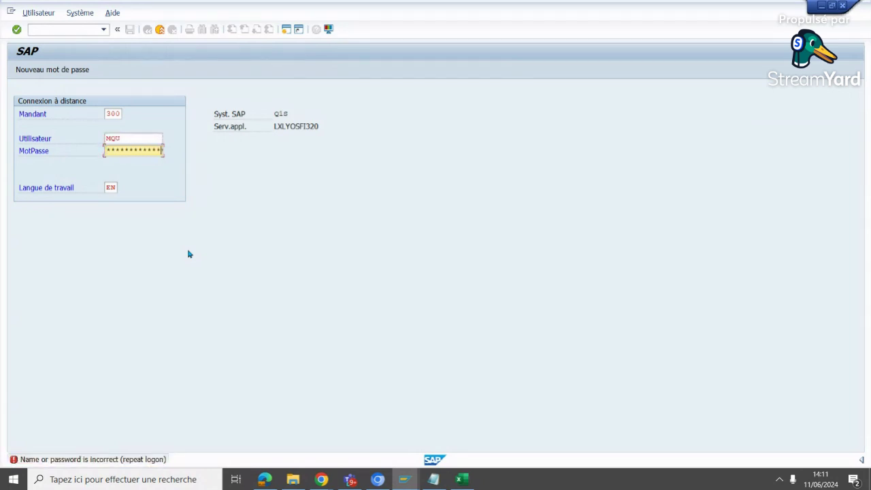
- Submit the remote logon to system Q1S client 300 and refresh its import queue until request D1SK903578 is processed
{"action": "key", "text": "Return"}
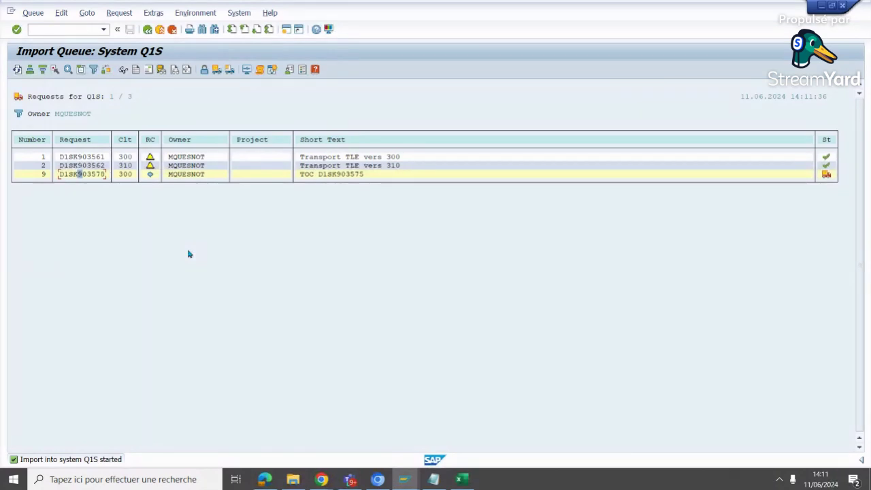
{"action": "left_click", "coordinate": [18, 69]}
{"action": "left_click", "coordinate": [18, 71]}
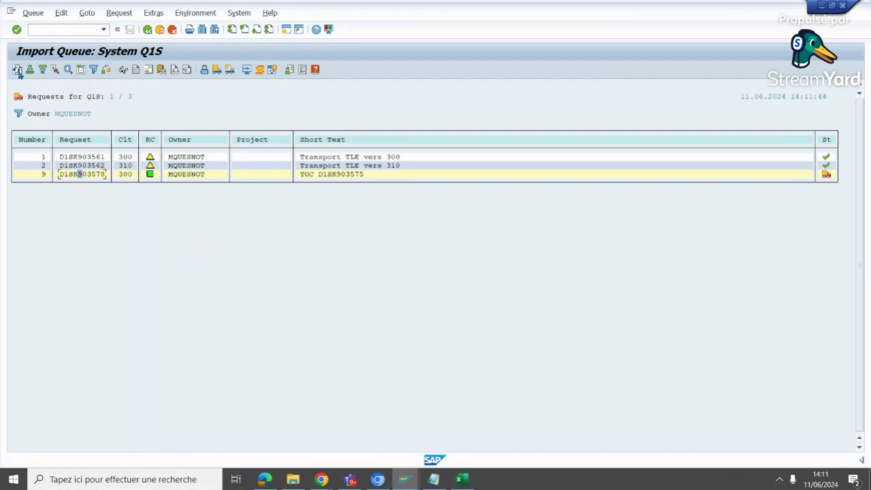
{"action": "left_click", "coordinate": [18, 71]}
{"action": "left_click", "coordinate": [18, 71]}
- Return to the import overview, open the import queue of system D1S, and refresh it to check the status of request D1SK903579
{"action": "left_click", "coordinate": [147, 31]}
{"action": "double_click", "coordinate": [29, 141]}
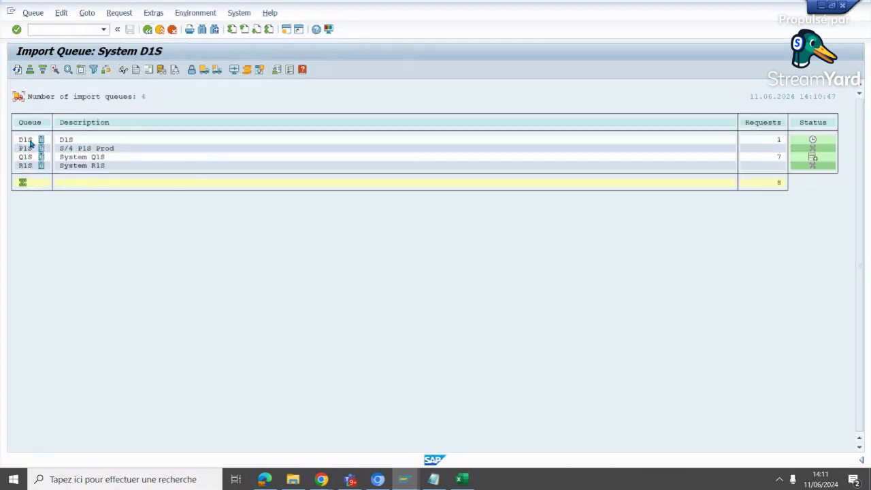
{"action": "left_click", "coordinate": [18, 70]}
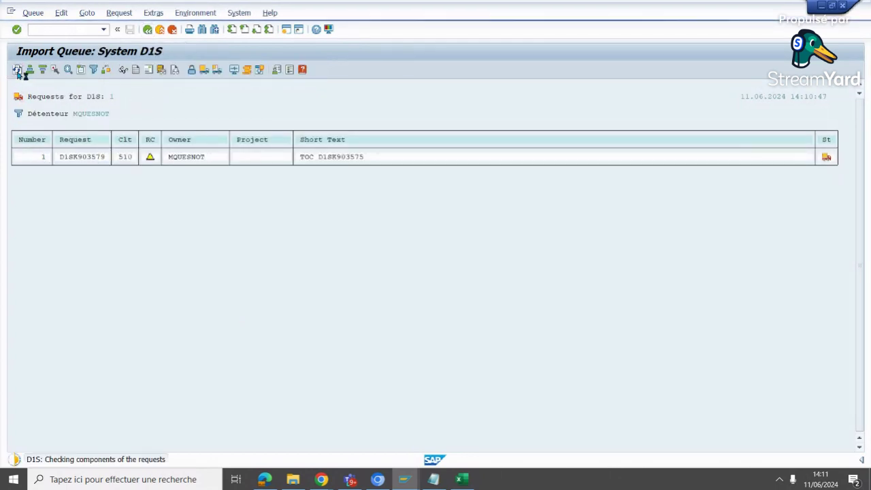
{"action": "left_click", "coordinate": [17, 71]}
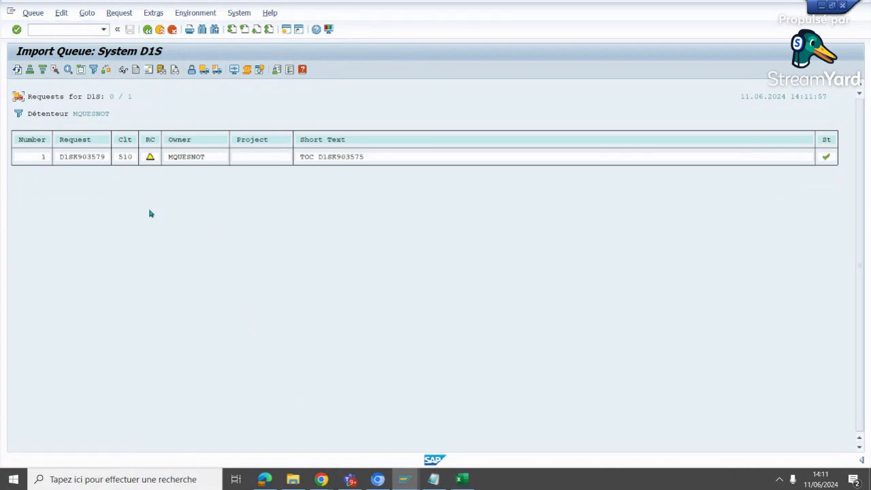
{"action": "mouse_move", "coordinate": [828, 160]}
{"action": "left_click", "coordinate": [321, 479]}
{"action": "left_click", "coordinate": [259, 422]}
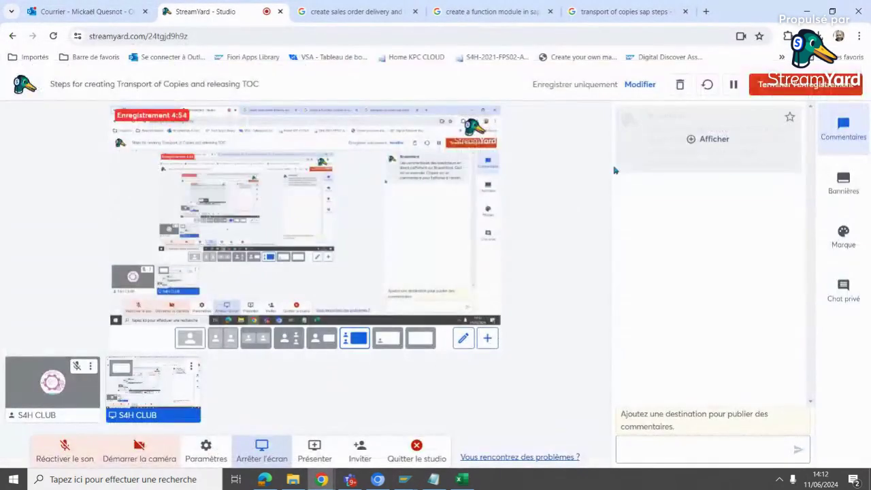